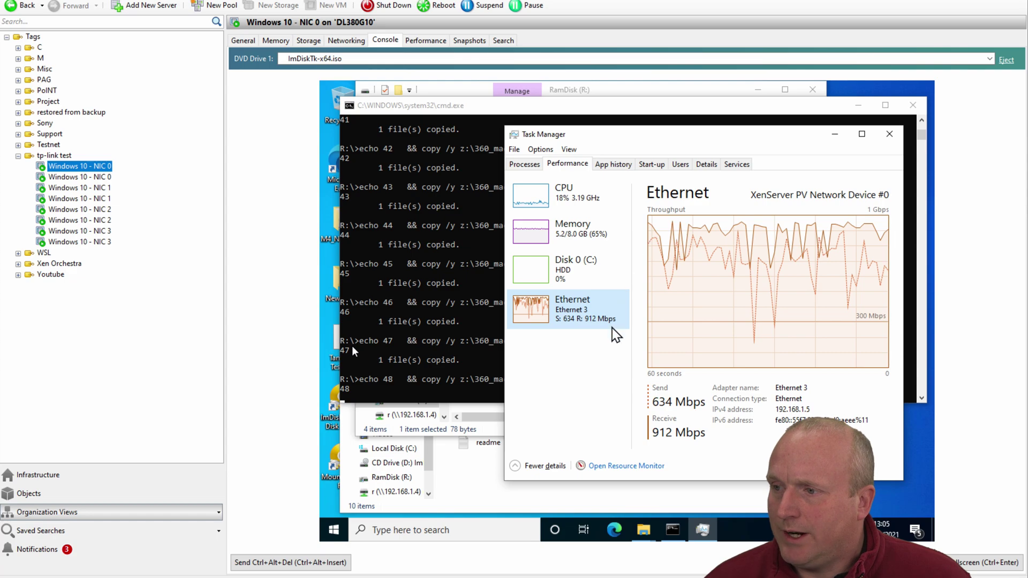
# - Review the Ethernet throughput in the consoles of the remaining Windows 10 NIC 0 to NIC 3 virtual machines under tp-link test
pyautogui.click(54, 176)
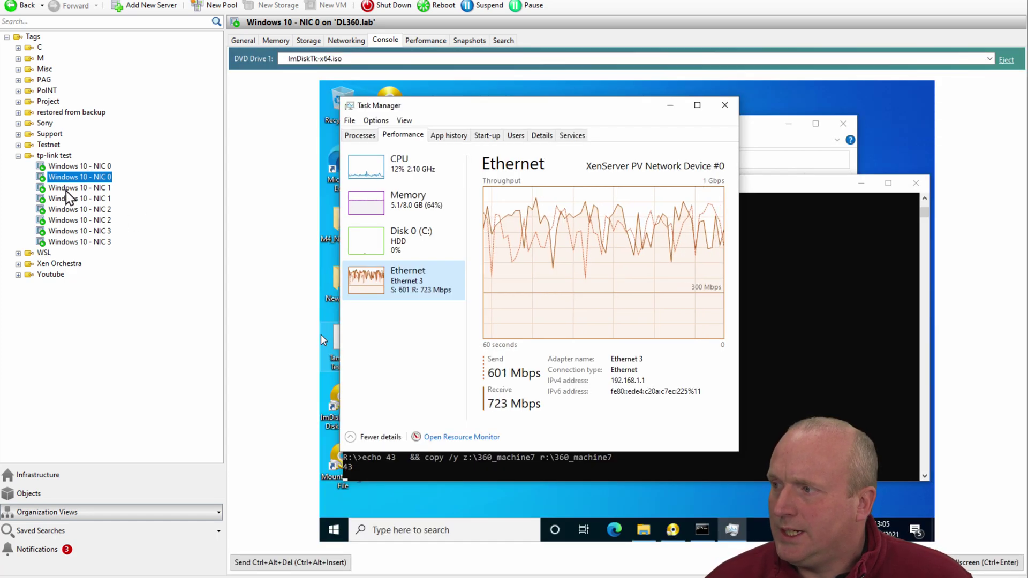
pyautogui.click(66, 189)
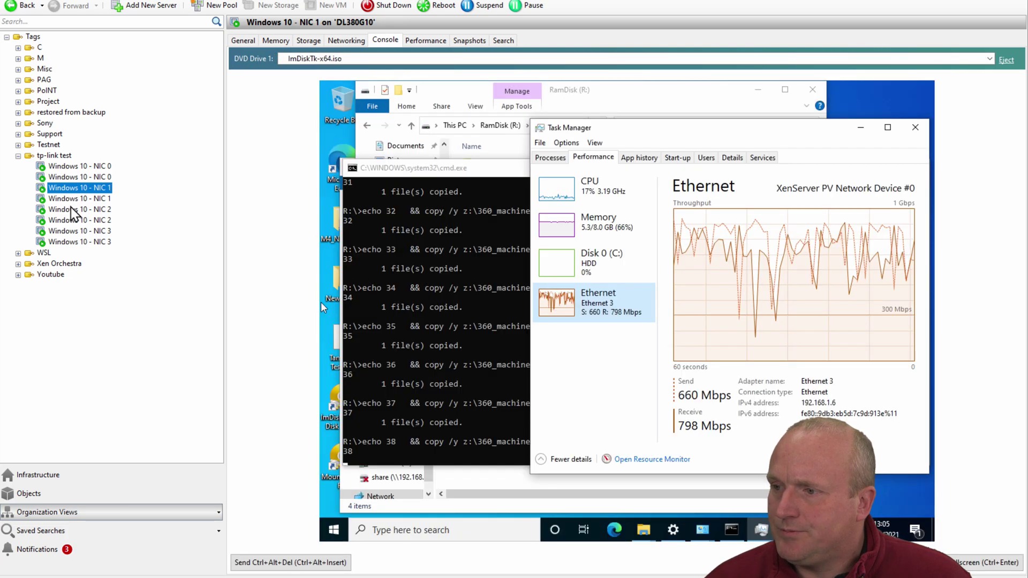
pyautogui.click(70, 199)
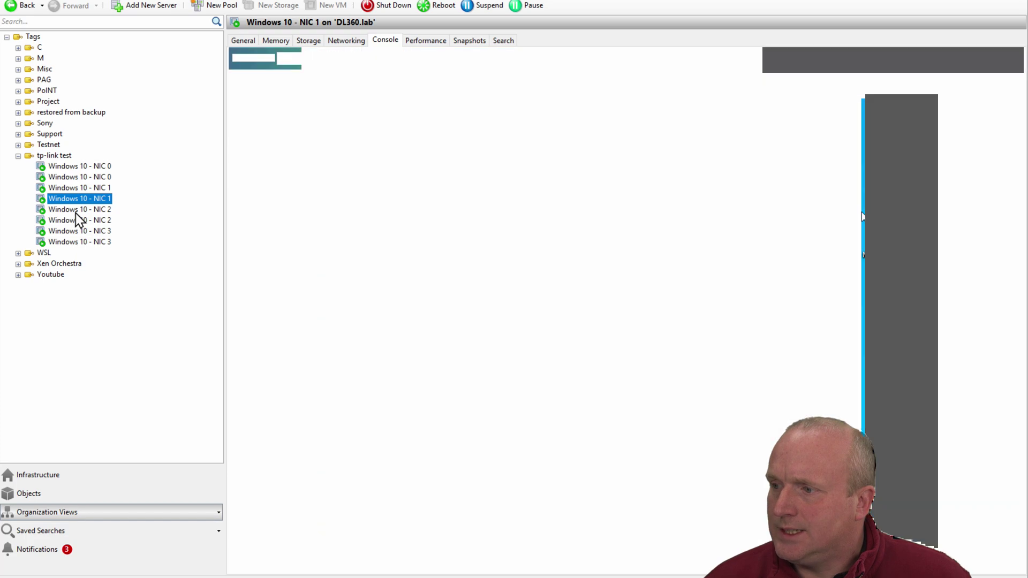
pyautogui.click(76, 211)
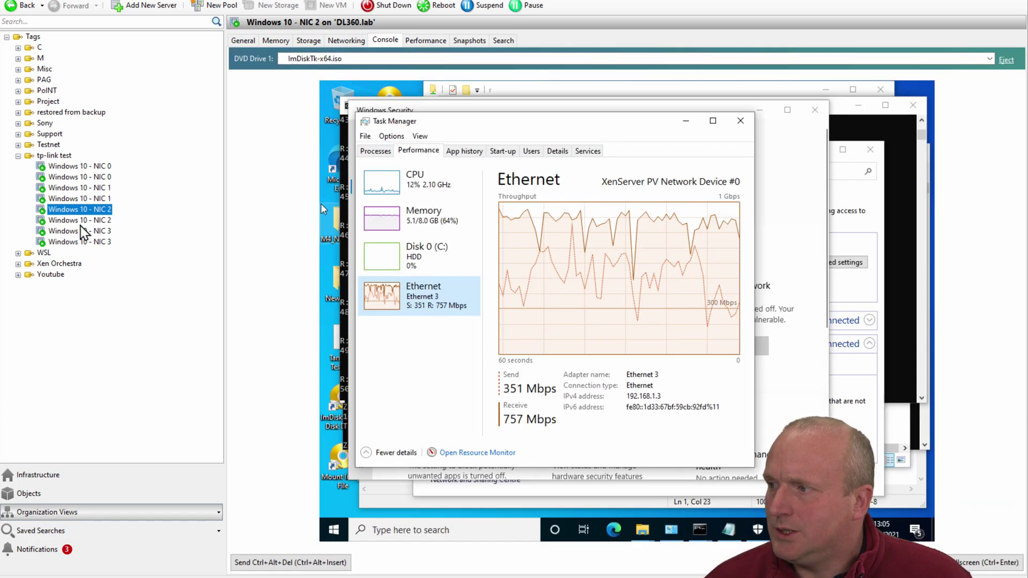
pyautogui.click(81, 221)
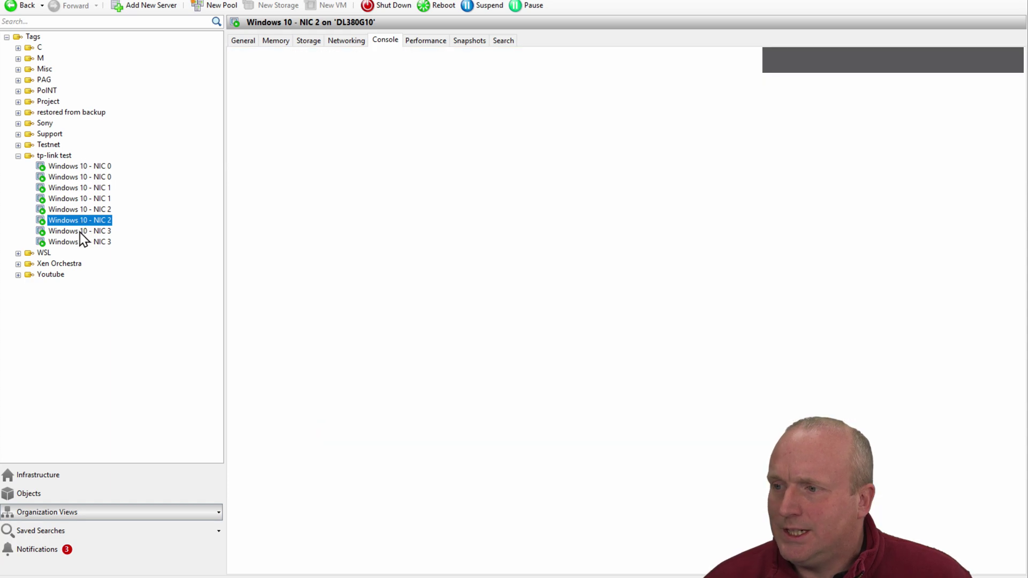
pyautogui.click(81, 231)
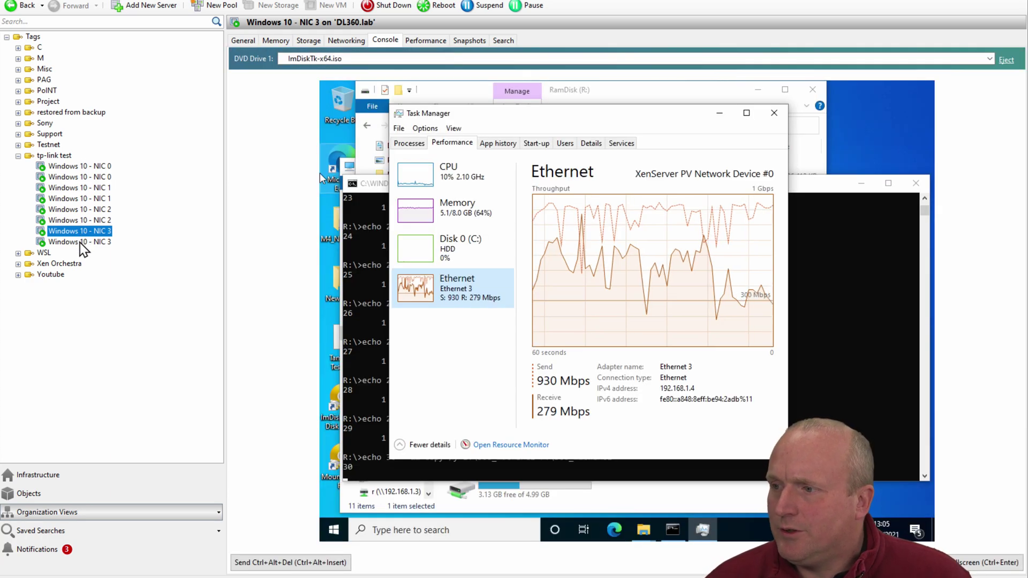
pyautogui.click(79, 242)
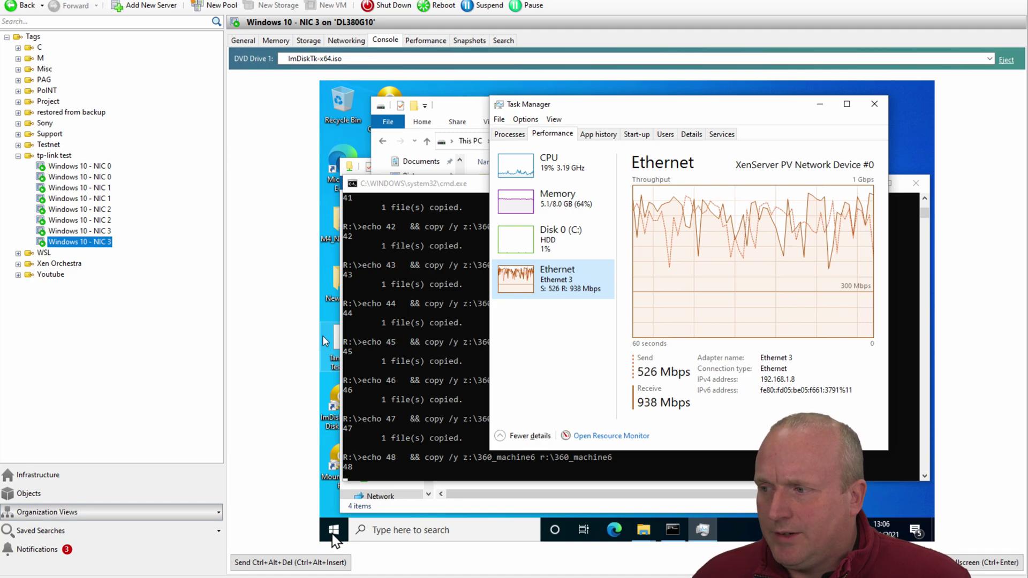
# - Open a Command Prompt inside the NIC 3 virtual machine on DL380G10 and ping 192.168.1.1
pyautogui.click(333, 531)
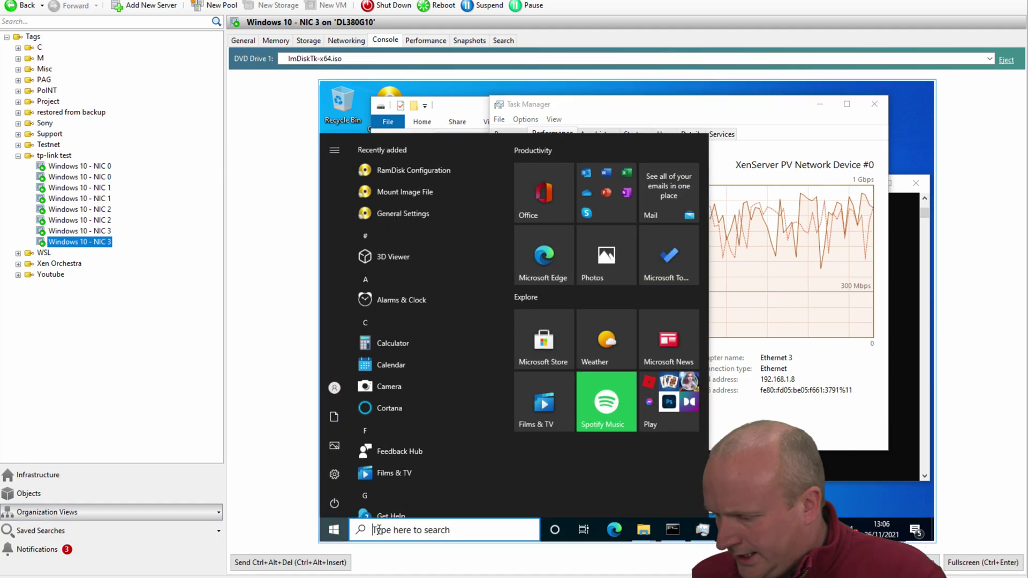
pyautogui.write('cmd')
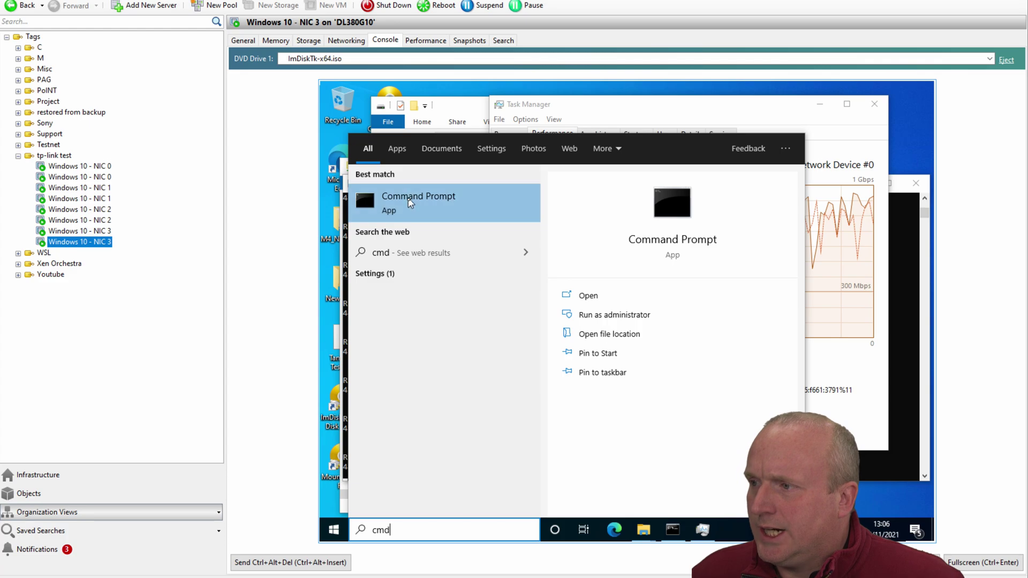
pyautogui.click(464, 204)
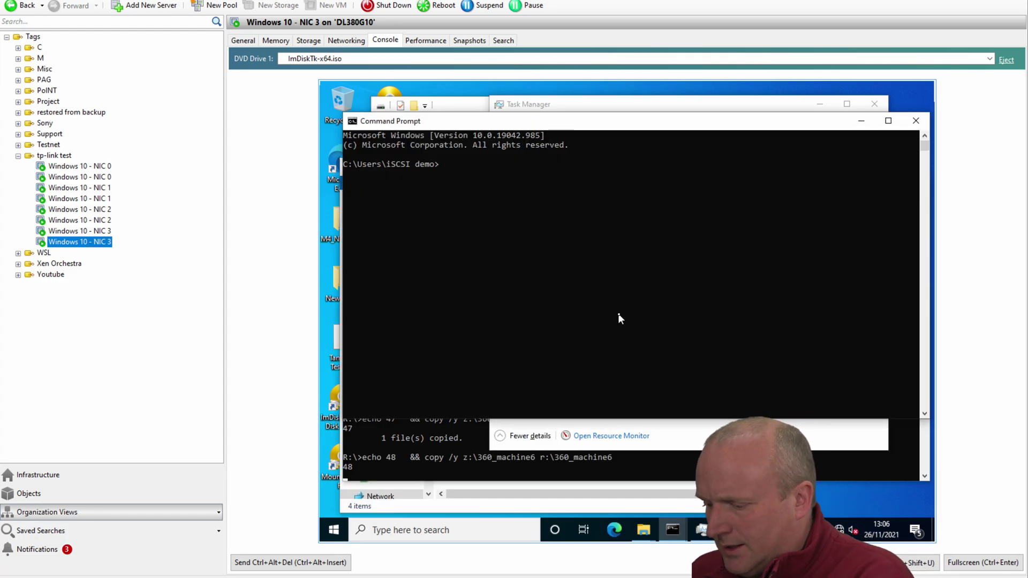
pyautogui.write('ping 192.168.1')
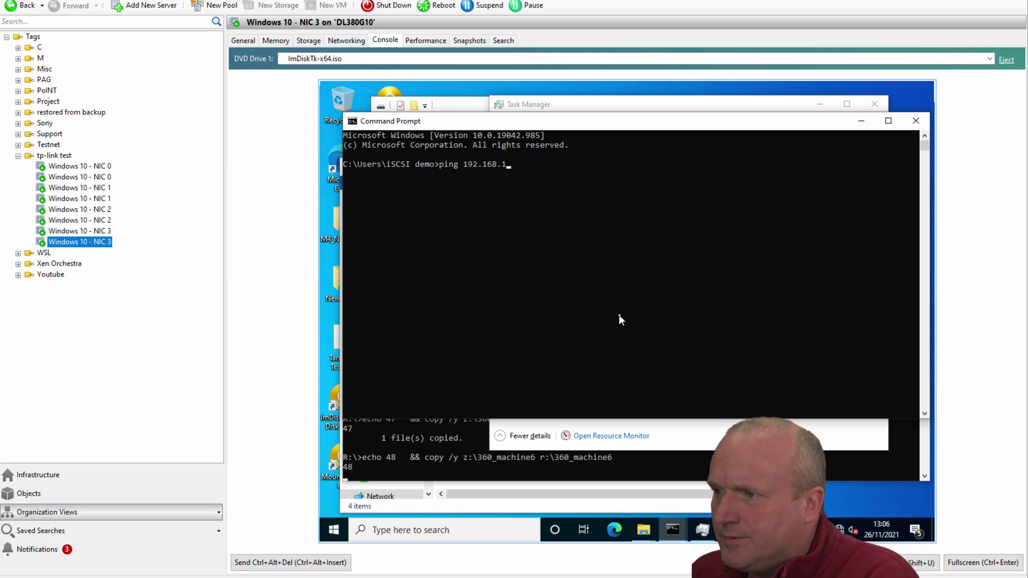
pyautogui.write('.1')
pyautogui.press('Return')
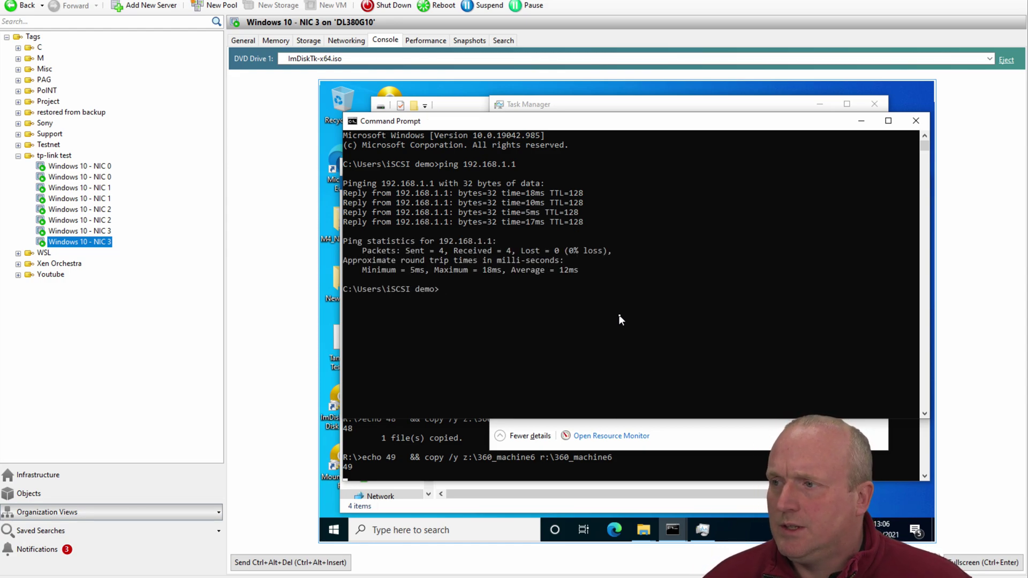
# - Repeat the ping to 192.168.1.1 two more times while the file copy is running
pyautogui.press('Up')
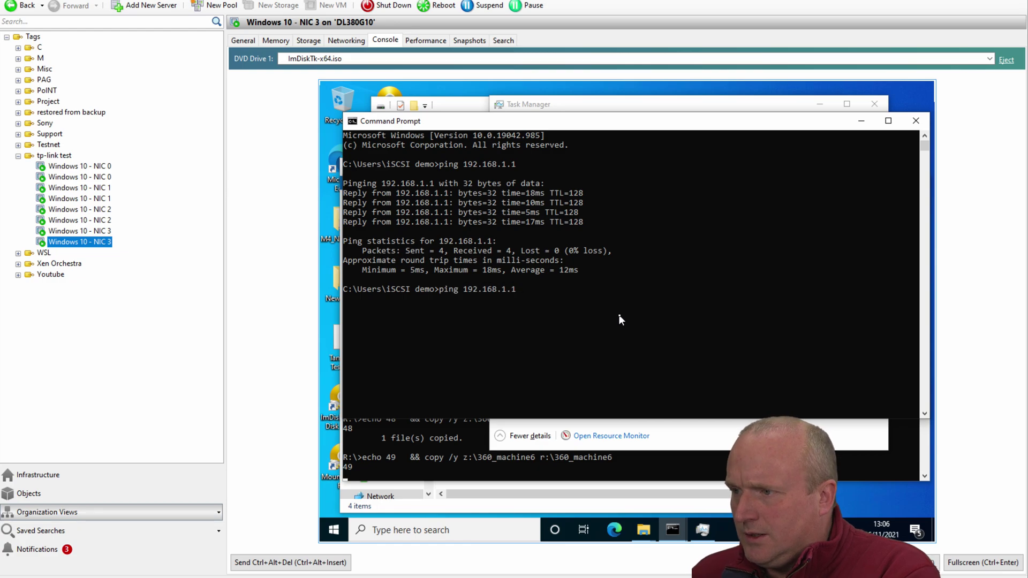
pyautogui.press('Return')
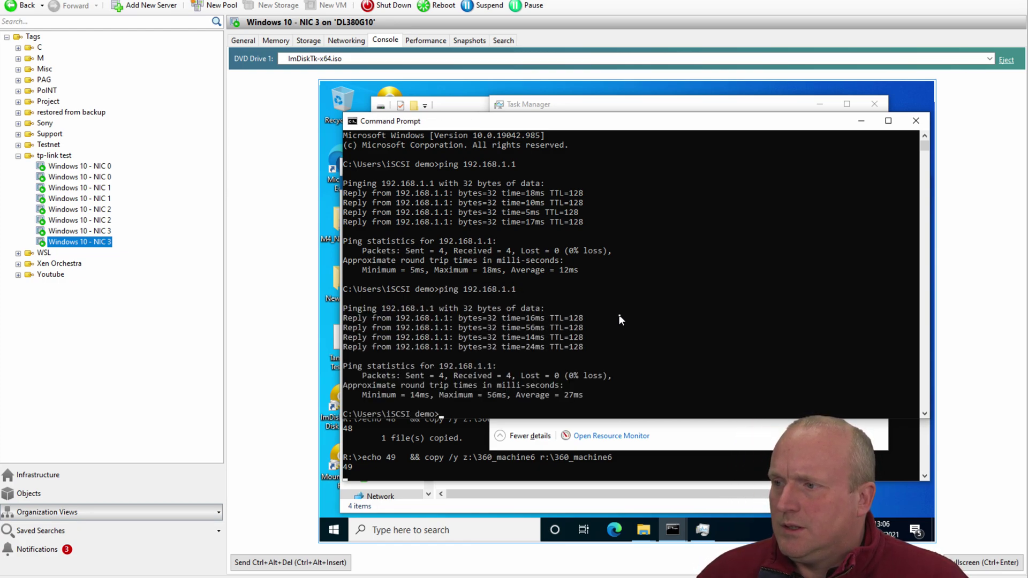
pyautogui.press('Up')
pyautogui.press('Return')
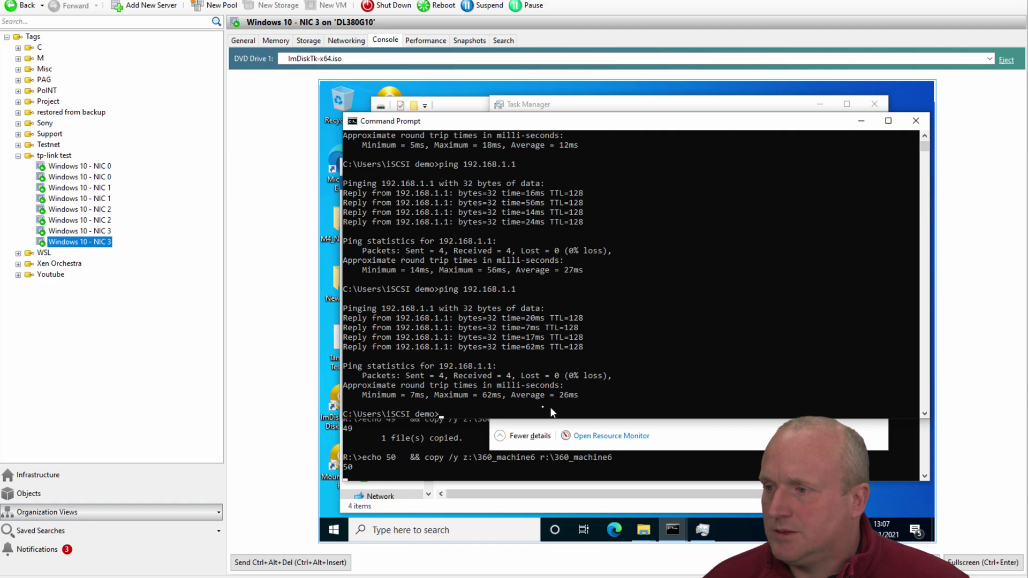
# - Check the Ethernet throughput, and terminate the 360_machine6 copy batch job on the NIC 3 virtual machine
pyautogui.click(778, 435)
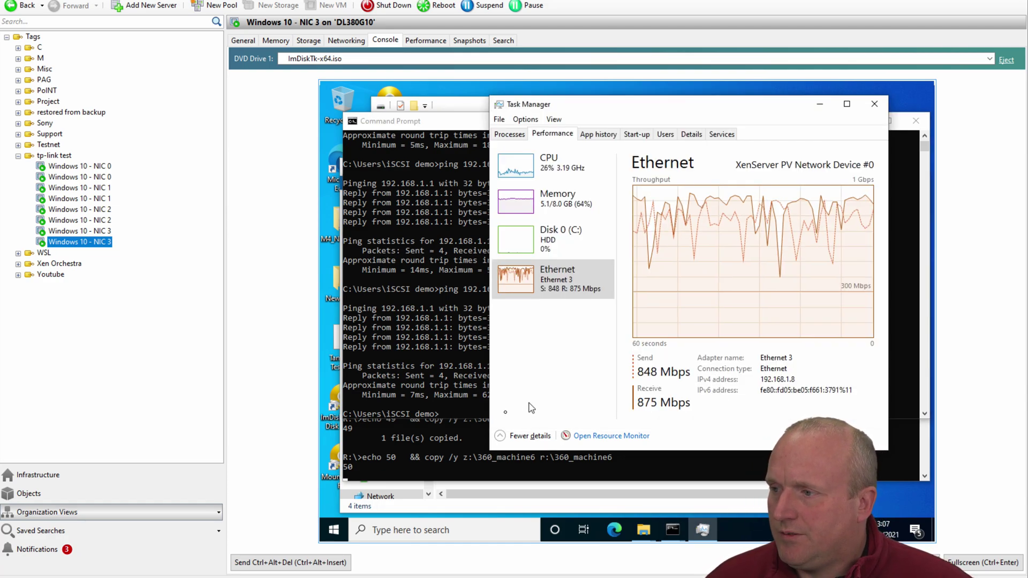
pyautogui.click(435, 471)
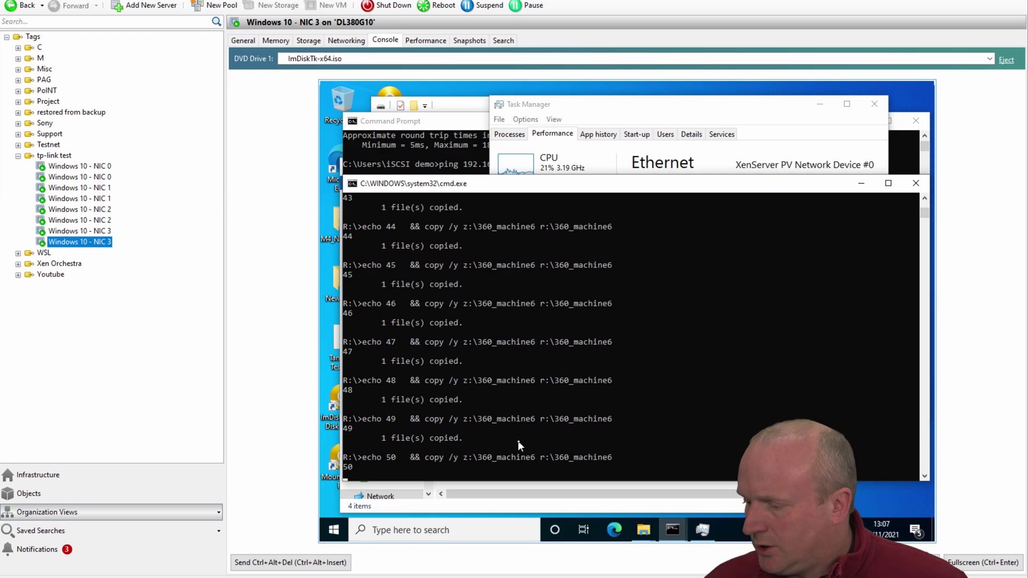
pyautogui.hotkey('ctrl', 'c')
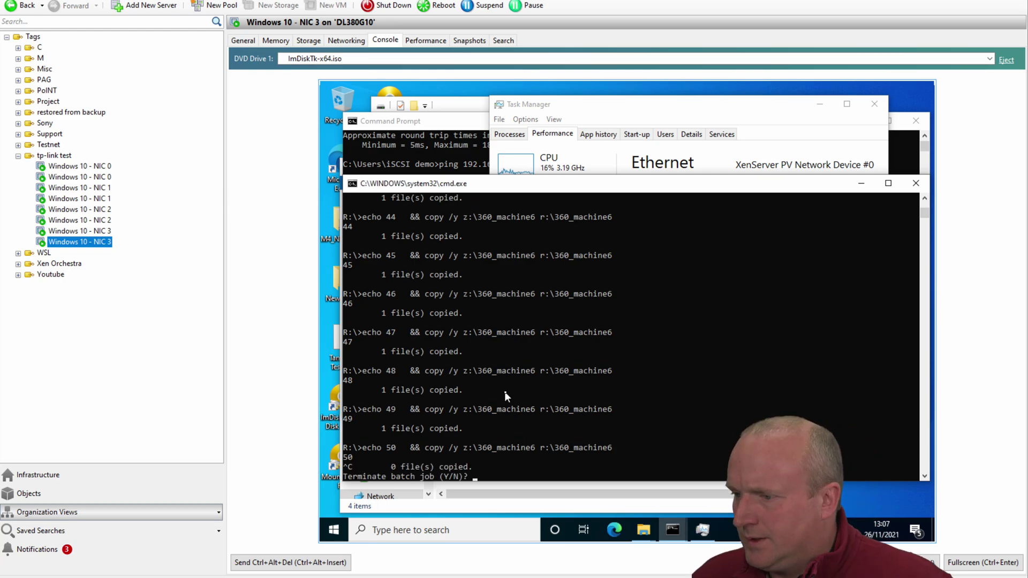
pyautogui.write('y')
pyautogui.press('Return')
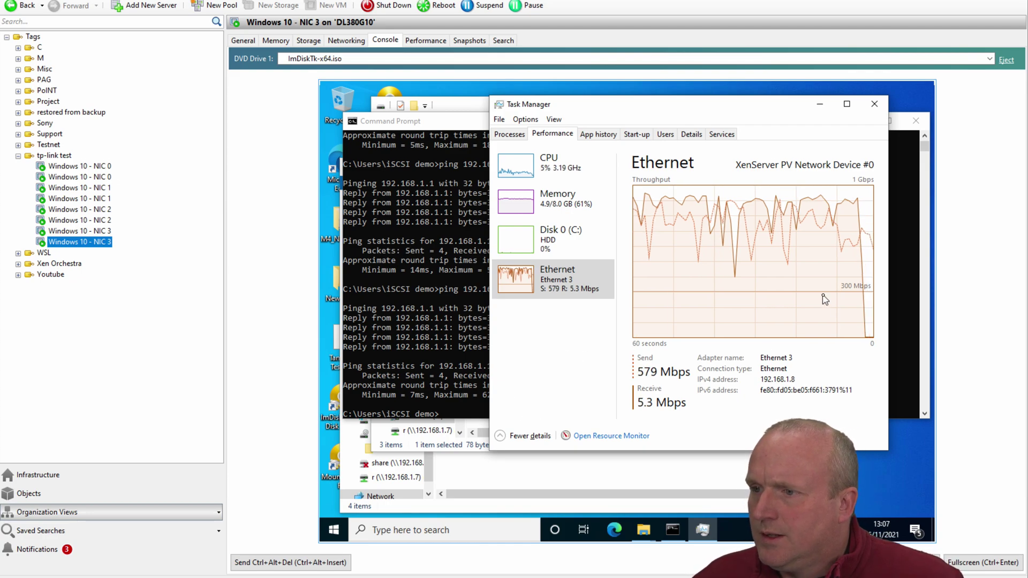
# - Ping 192.168.1.1 again from the NIC 3 virtual machine with its own copy job stopped
pyautogui.click(435, 361)
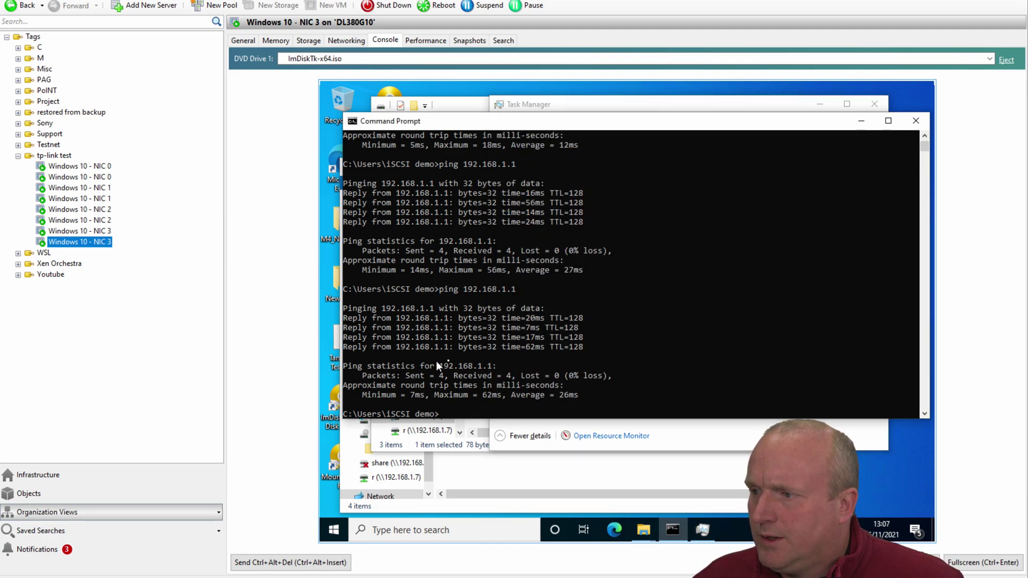
pyautogui.press('Up')
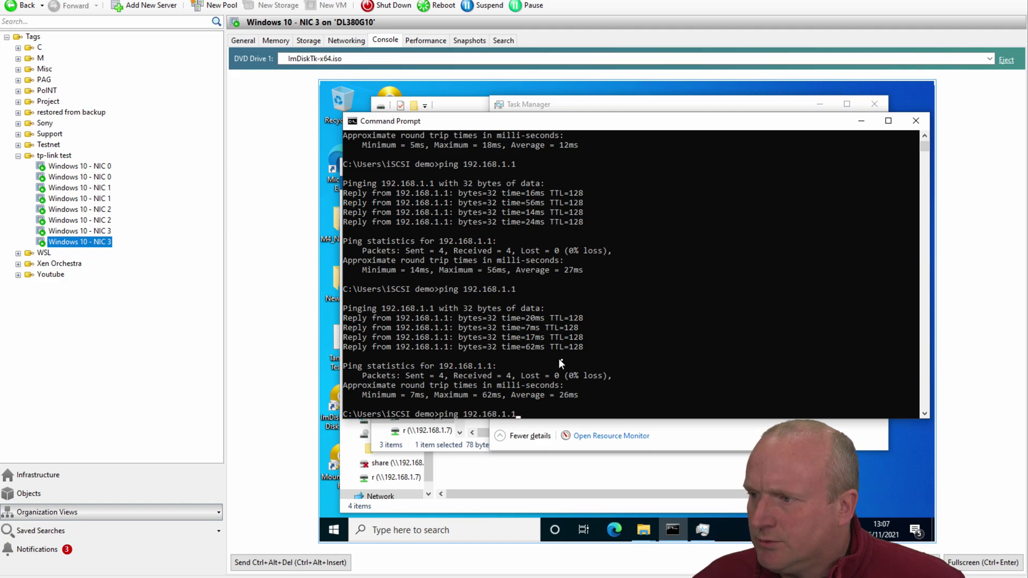
pyautogui.press('Return')
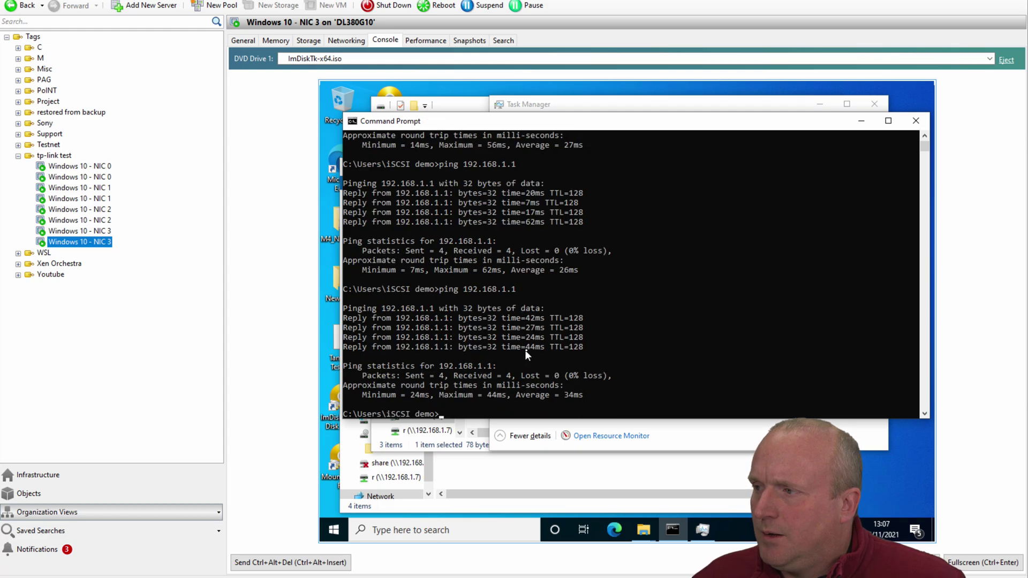
# - Terminate the 360_machine3 copy batch job on the NIC 0 virtual machine on DL380G10
pyautogui.click(92, 165)
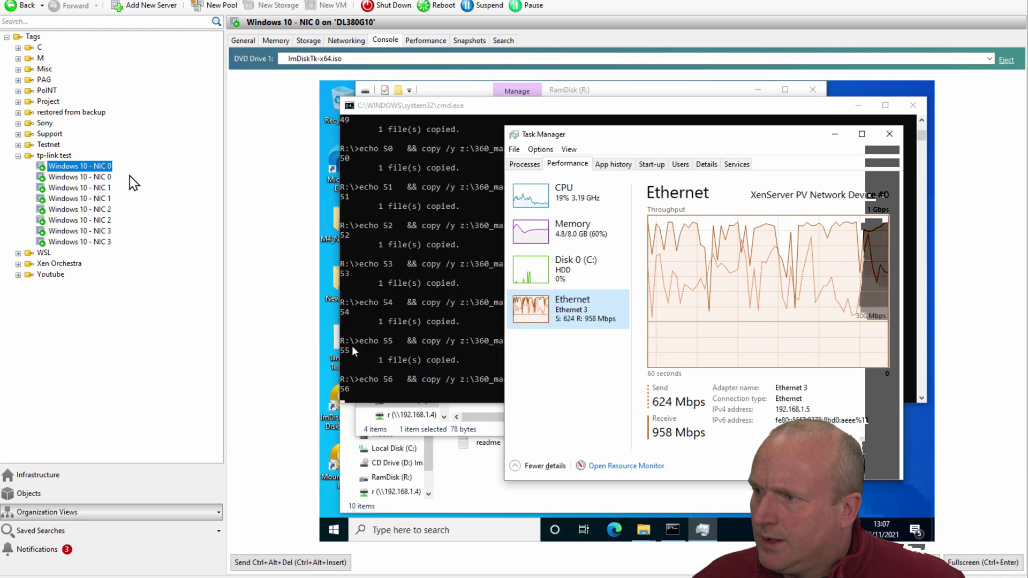
pyautogui.click(426, 301)
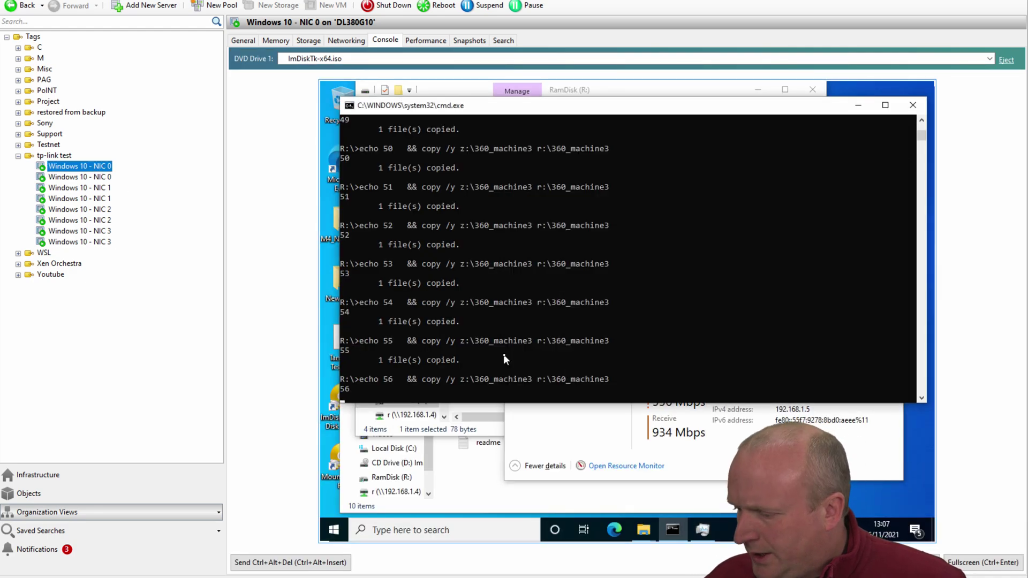
pyautogui.hotkey('ctrl', 'c')
pyautogui.write('y')
pyautogui.press('Return')
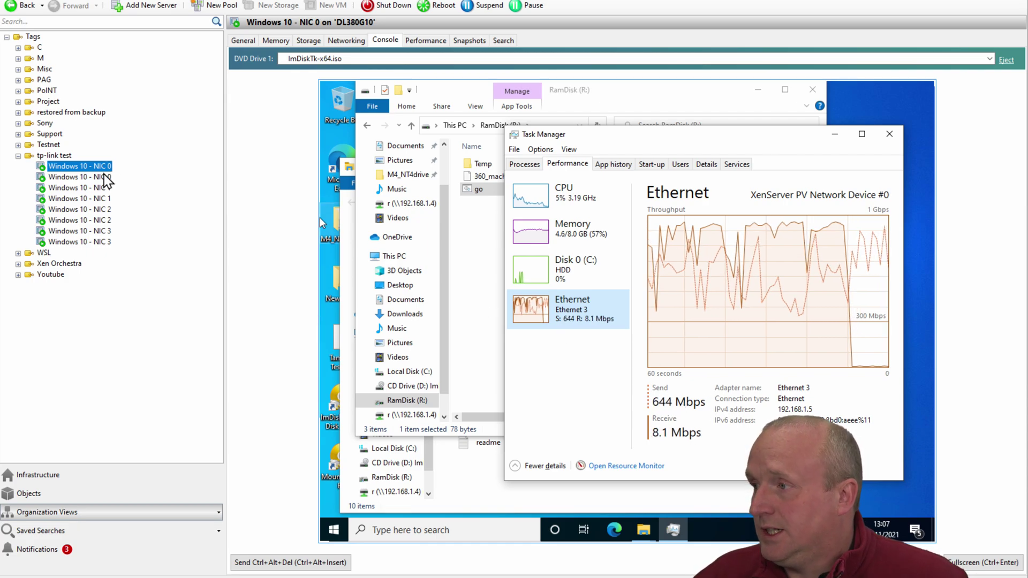
# - Terminate the copy batch job on the NIC 1 virtual machine on DL380G10, and recheck the throughput of NIC 0 on that host
pyautogui.click(75, 188)
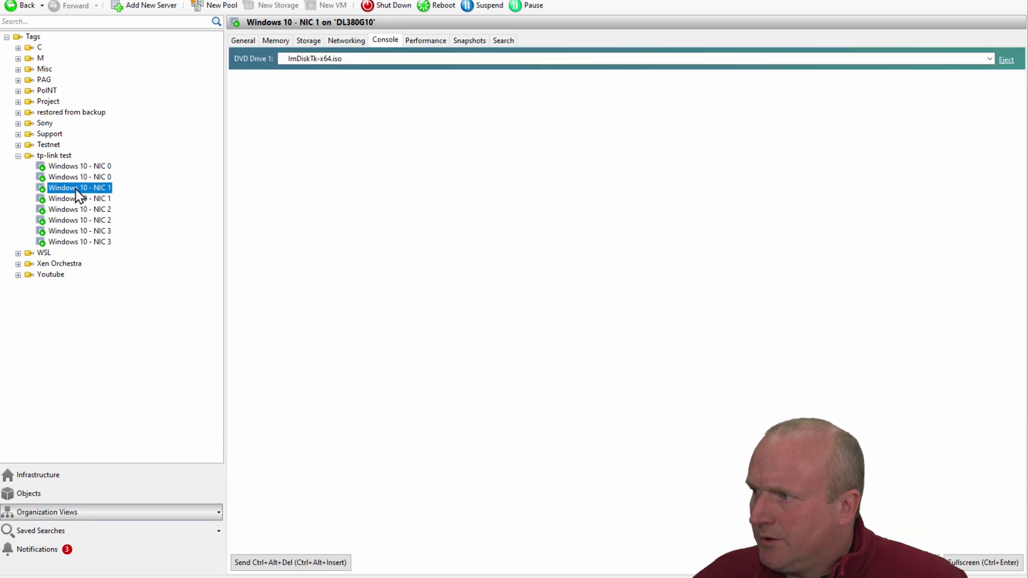
pyautogui.hotkey('ctrl', 'c')
pyautogui.write('y')
pyautogui.press('Return')
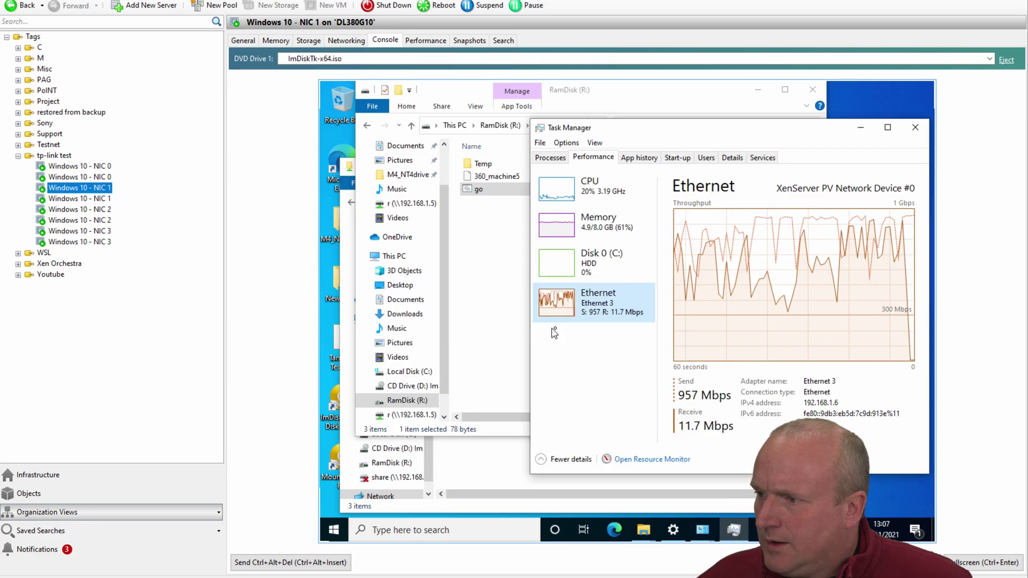
pyautogui.click(78, 166)
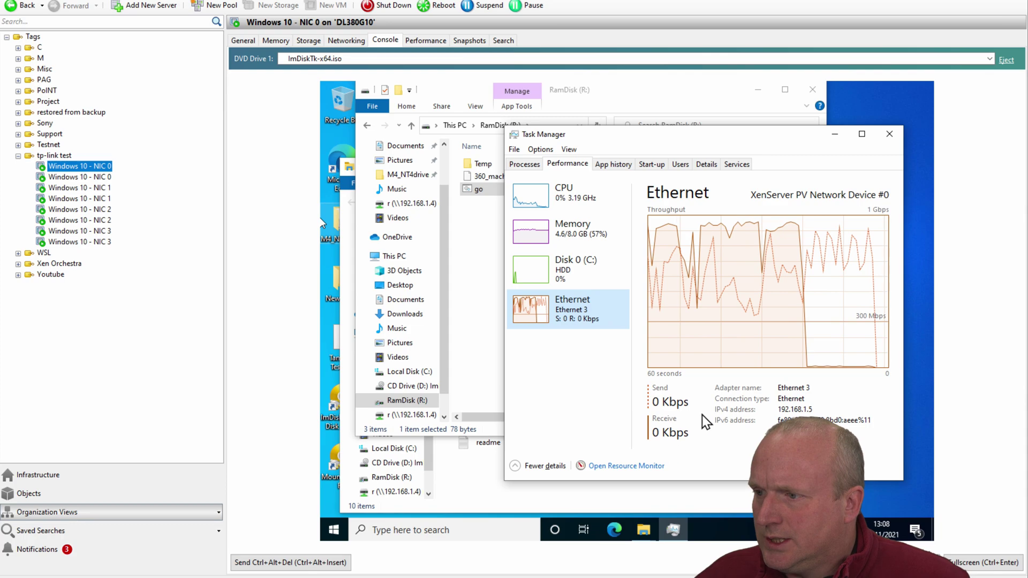
# - Return to the NIC 3 virtual machine on DL380G10 and ping 192.168.1.1 four more times
pyautogui.click(71, 242)
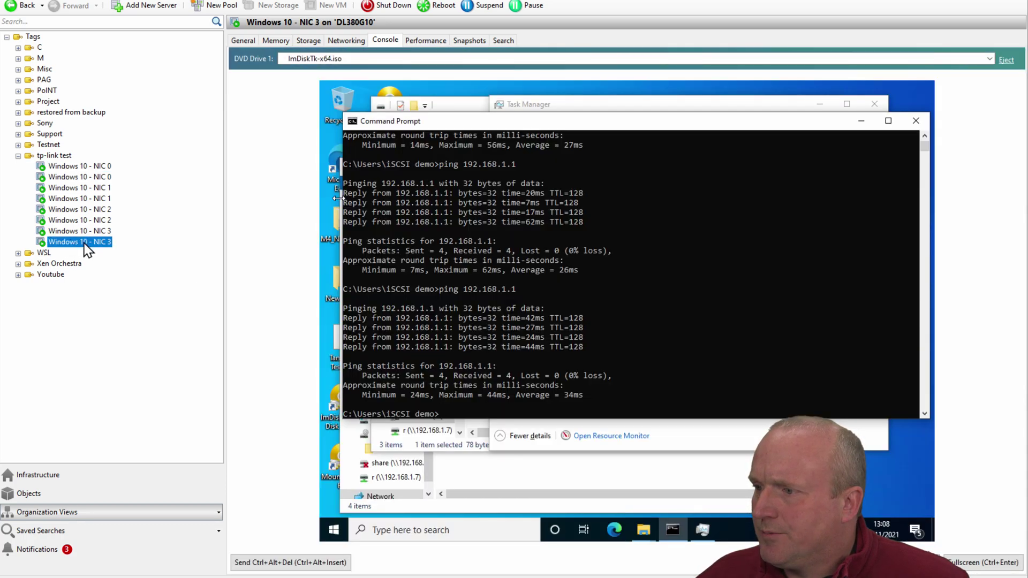
pyautogui.click(533, 286)
pyautogui.press('Up')
pyautogui.press('Return')
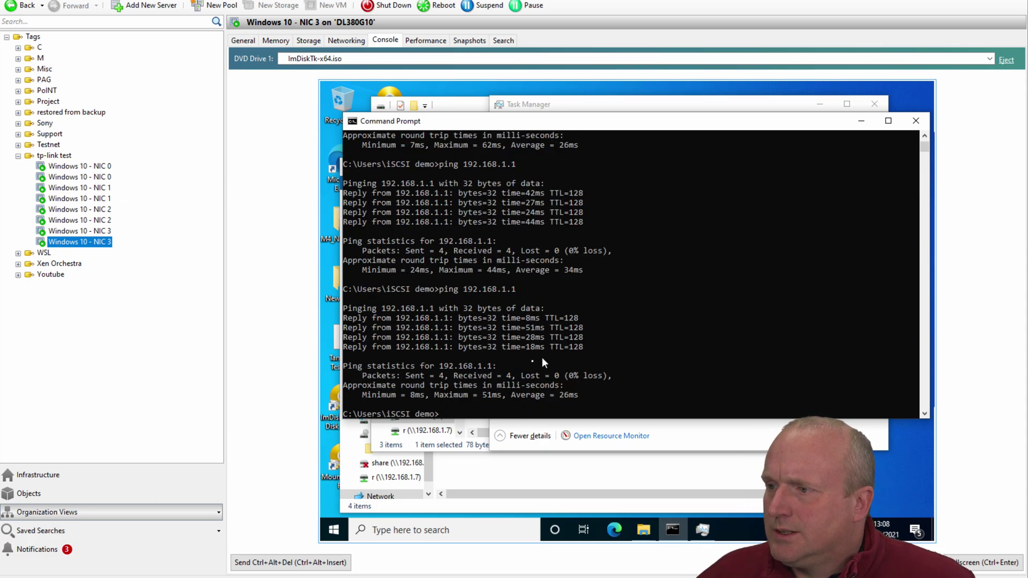
pyautogui.press('Up')
pyautogui.press('Return')
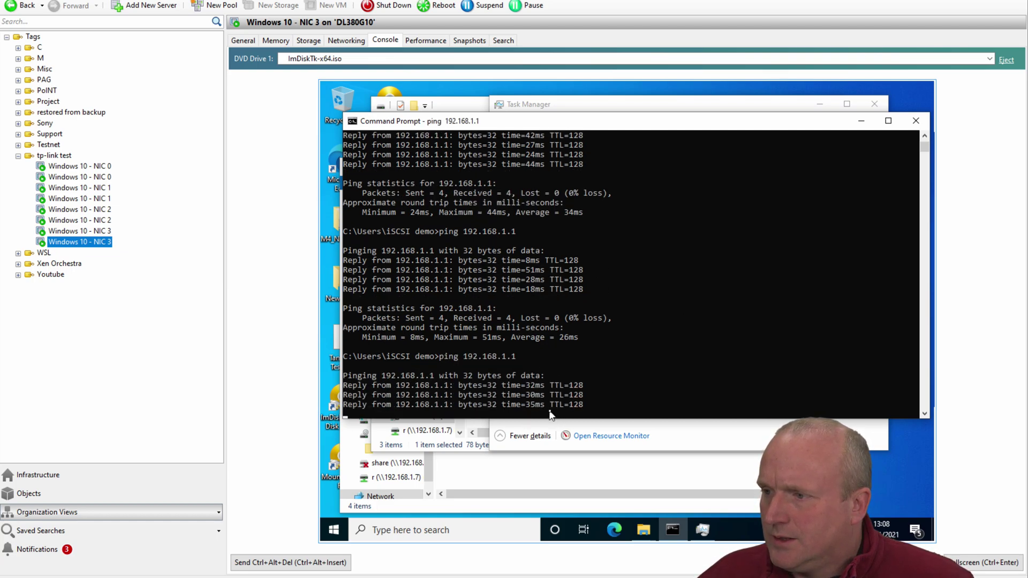
pyautogui.press('Up')
pyautogui.press('Return')
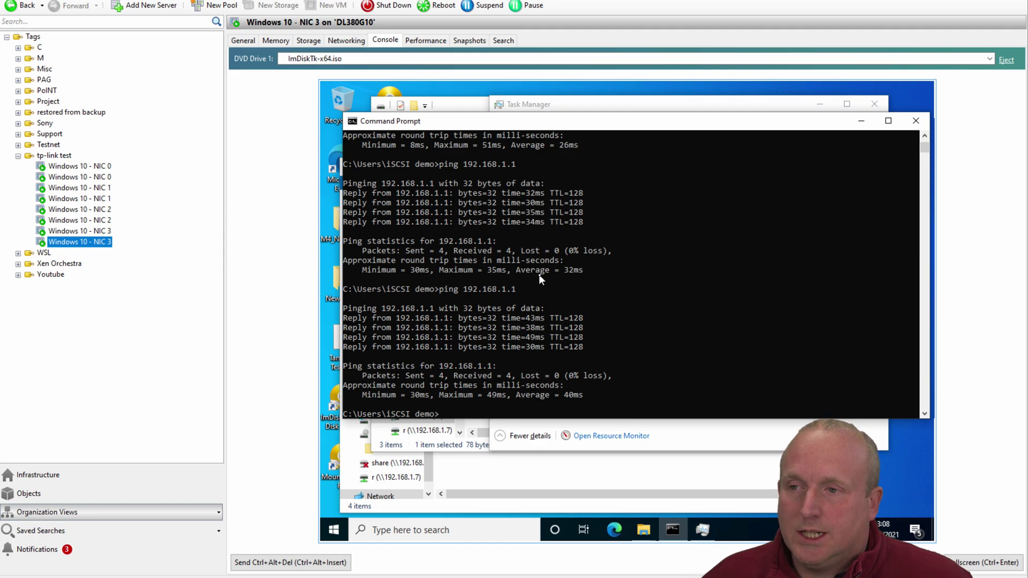
pyautogui.press('Up')
pyautogui.press('Return')
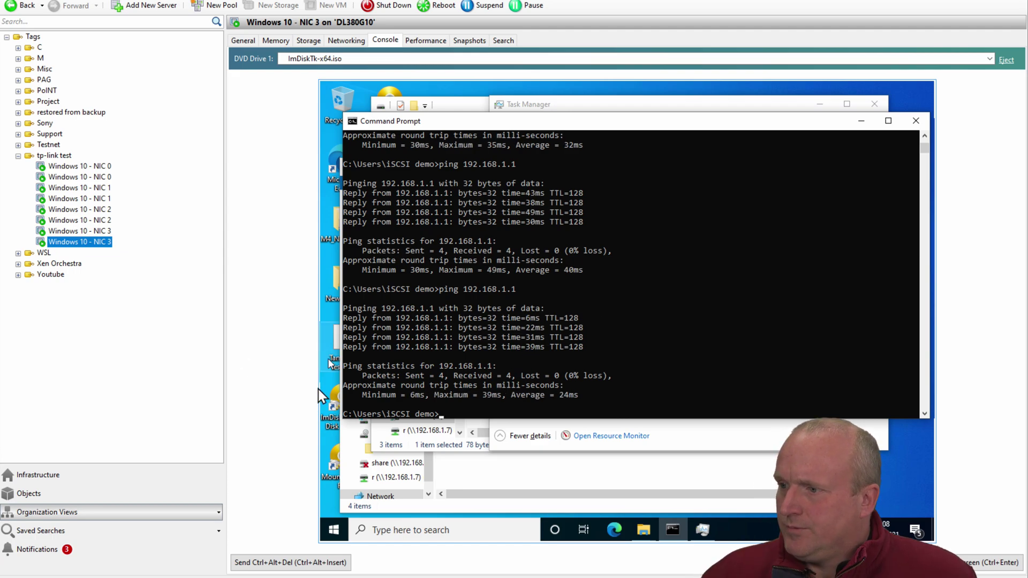